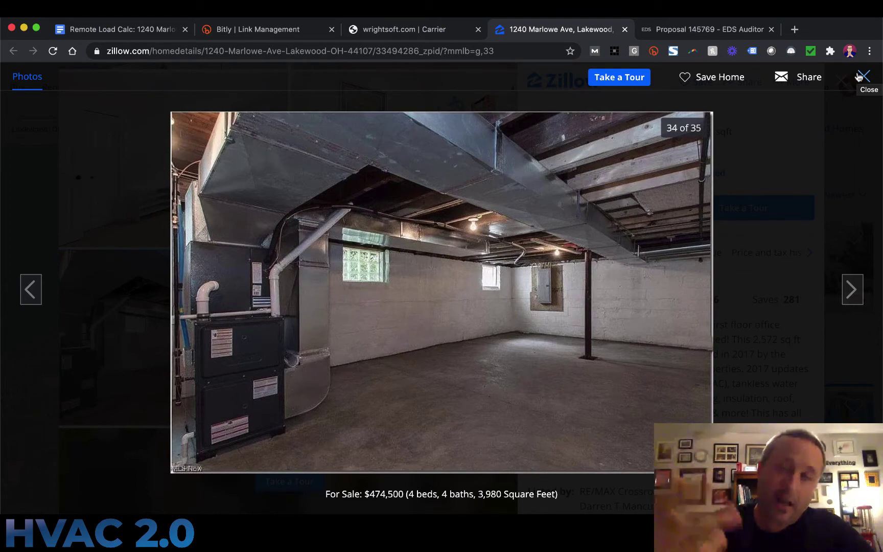
Close the full-size basement photo and return to the front exterior photo of the house listing
left_click(860, 77)
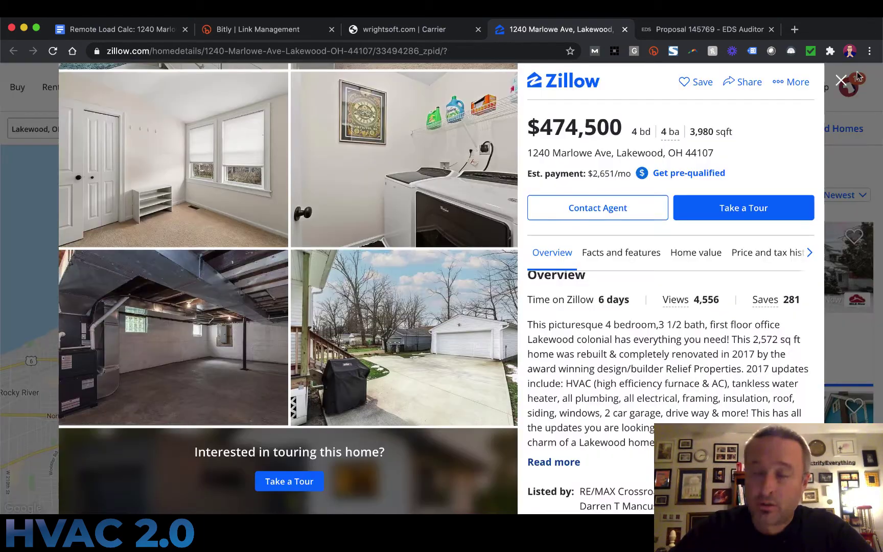
scroll(334, 269, "up", 20)
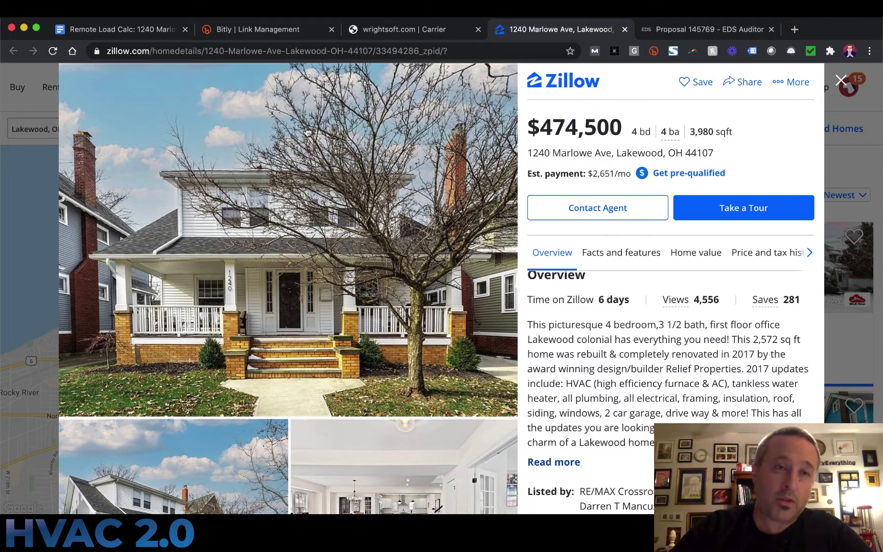
Switch to the EDS Auditor proposal and review the home's window, square footage and fuel inputs, load graphs and operating loads
left_click(674, 31)
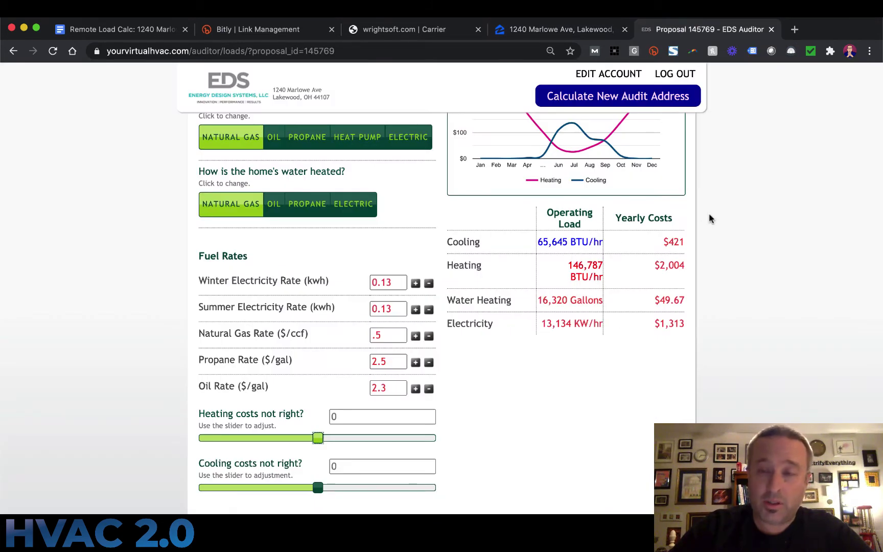
scroll(710, 217, "up", 15)
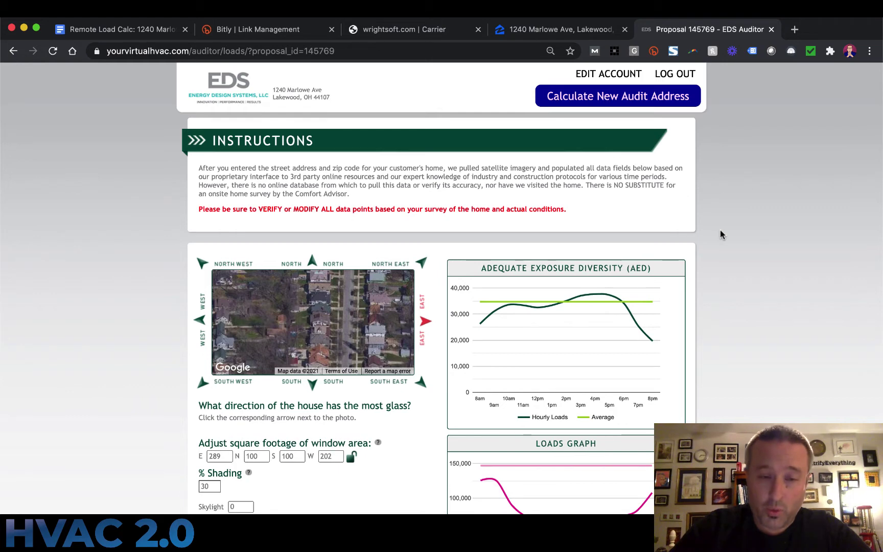
scroll(721, 234, "down", 4)
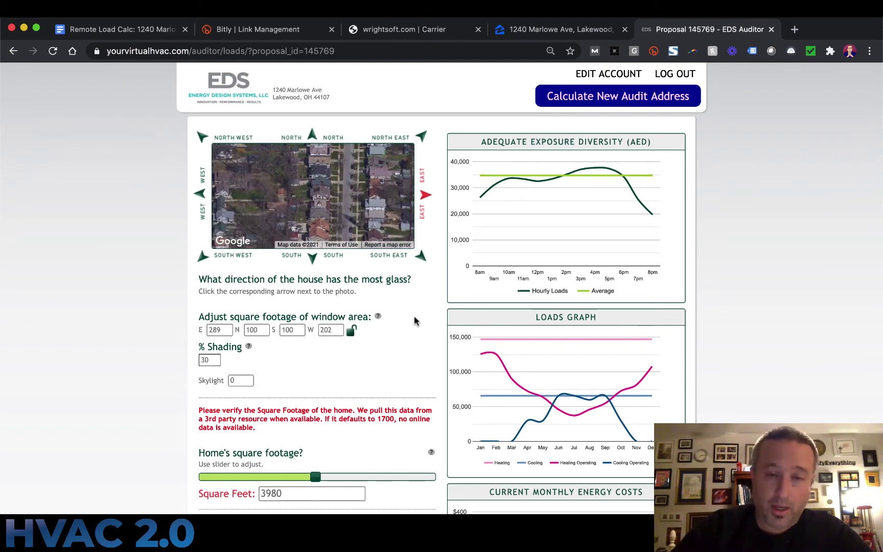
scroll(415, 320, "down", 4)
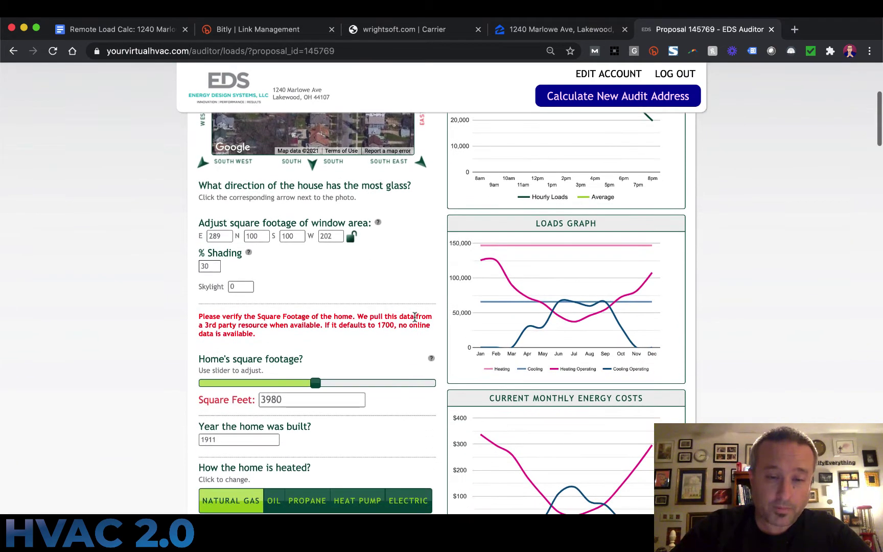
scroll(416, 320, "down", 2)
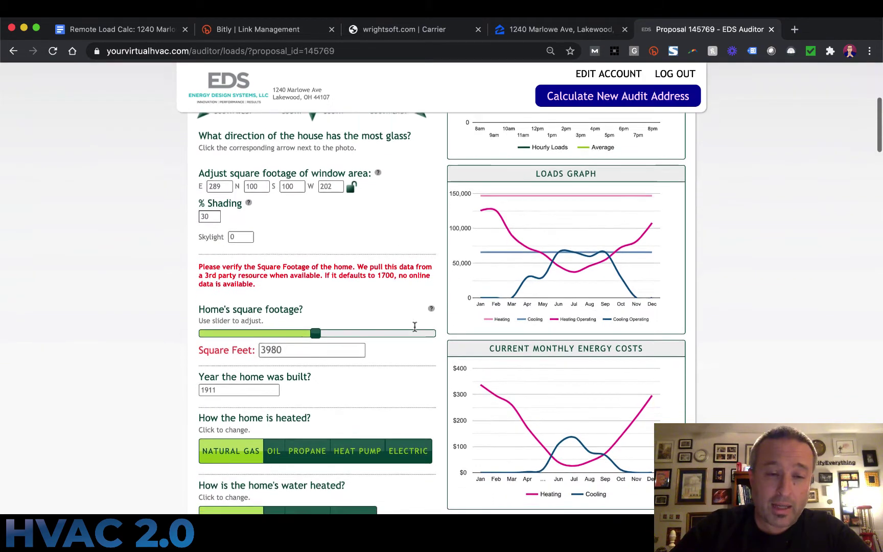
scroll(414, 326, "down", 3)
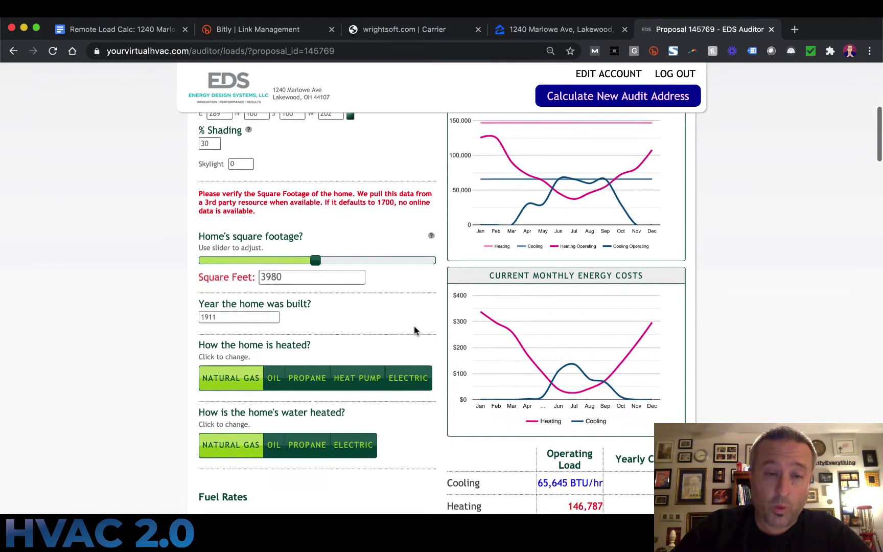
scroll(414, 330, "down", 5)
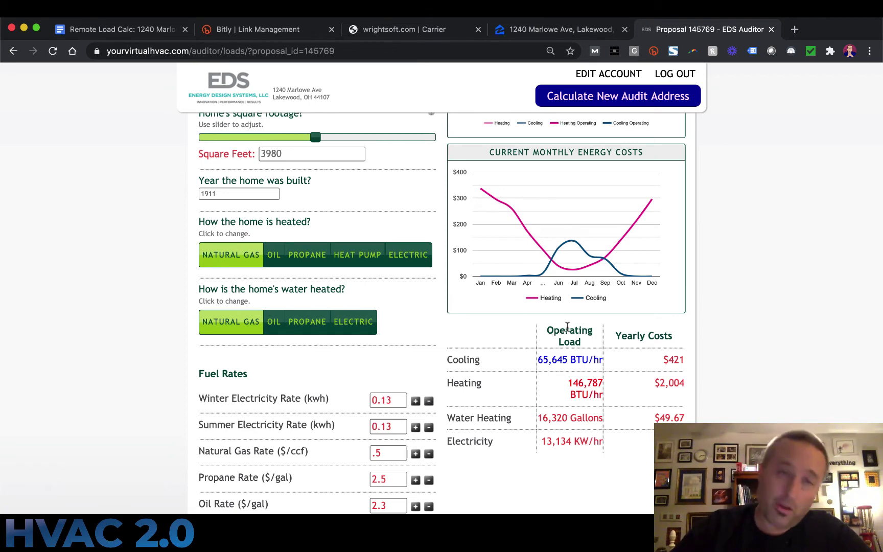
Switch to the Remote Load Calc document and read the "Backing into usage" heating cost and therm calculations
left_click(119, 32)
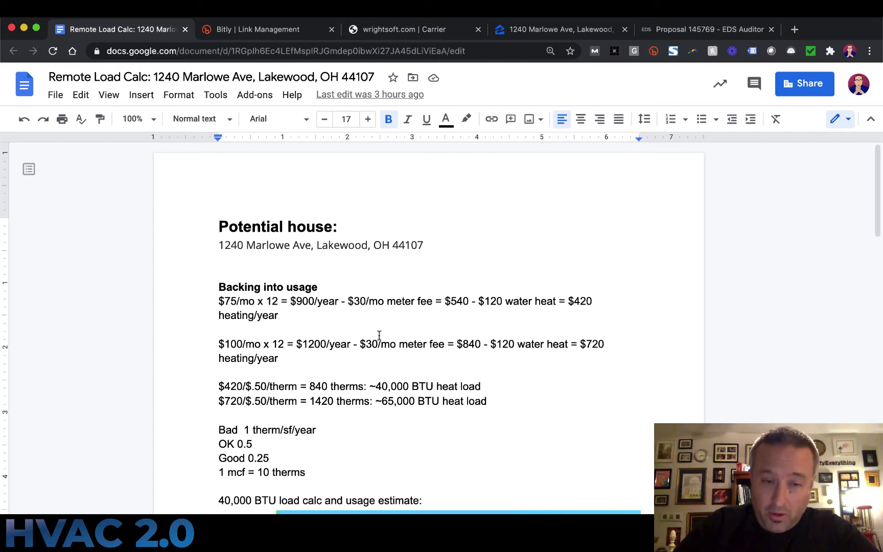
scroll(375, 335, "down", 2)
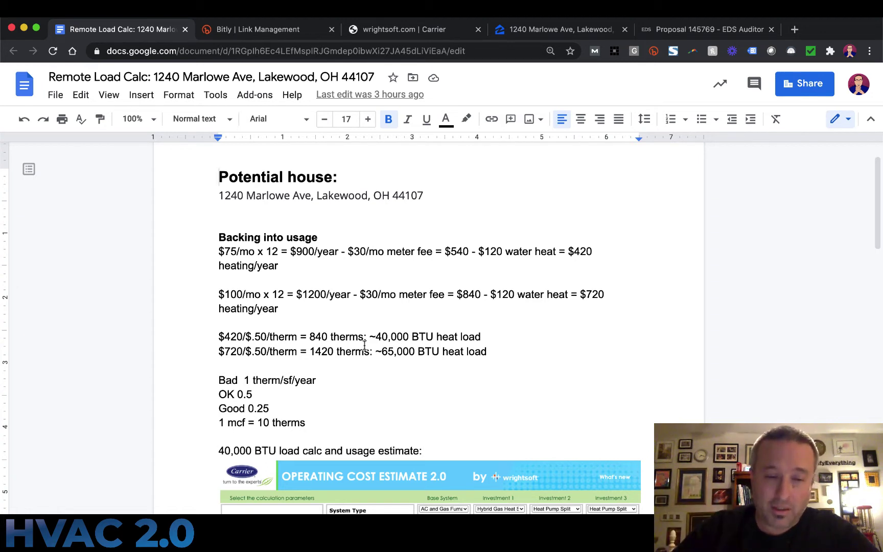
scroll(361, 352, "down", 1)
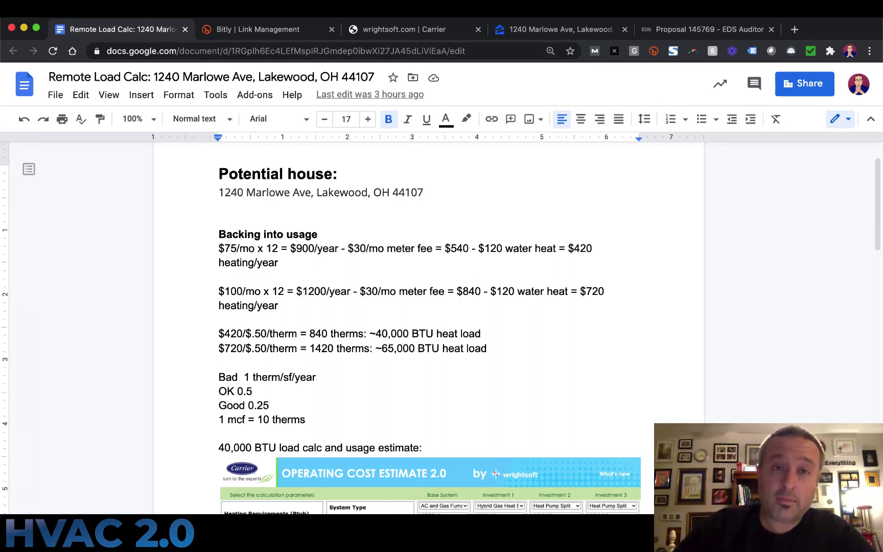
Switch to the Carrier Operating Cost Estimate and review its parameters, keeping natural gas as the fuel
left_click(405, 30)
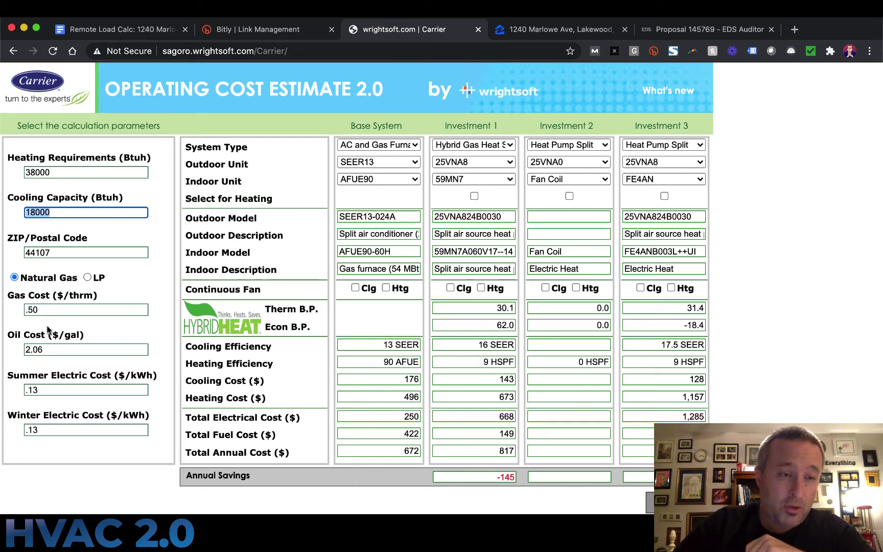
left_click(88, 277)
left_click(14, 278)
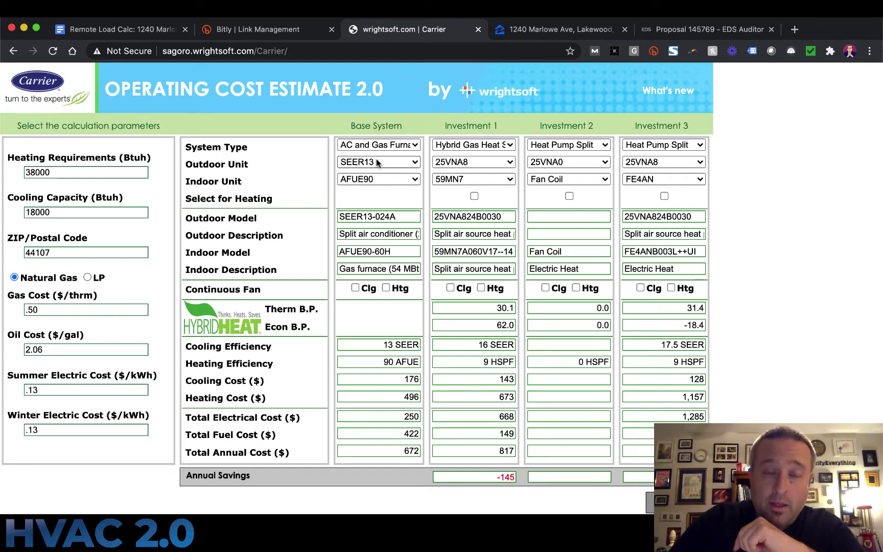
Switch to the Zillow listing and open the full-size basement photo showing the furnace and ductwork
left_click(532, 29)
scroll(417, 249, "down", 5)
scroll(417, 249, "down", 10)
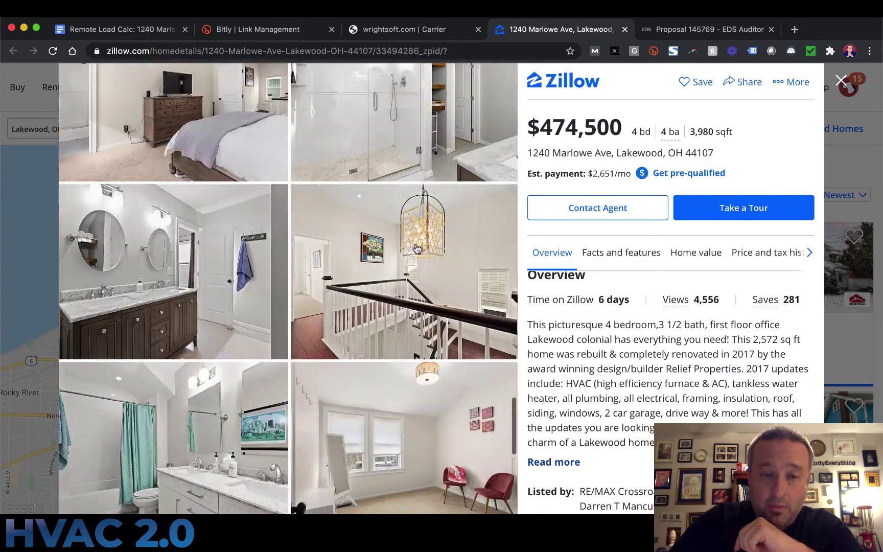
left_click(220, 277)
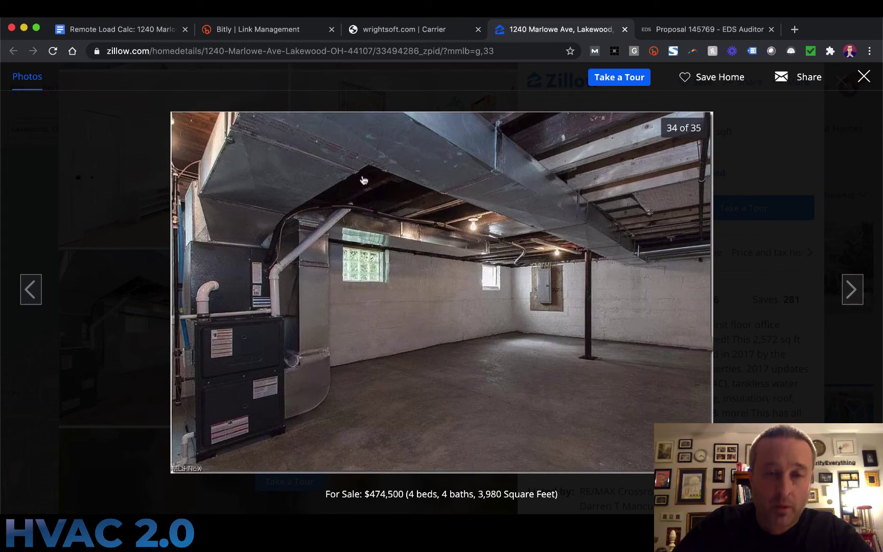
In the Carrier Operating Cost Estimate, select all three investment systems for heating, comparing Investment 1 with and without the option
left_click(367, 29)
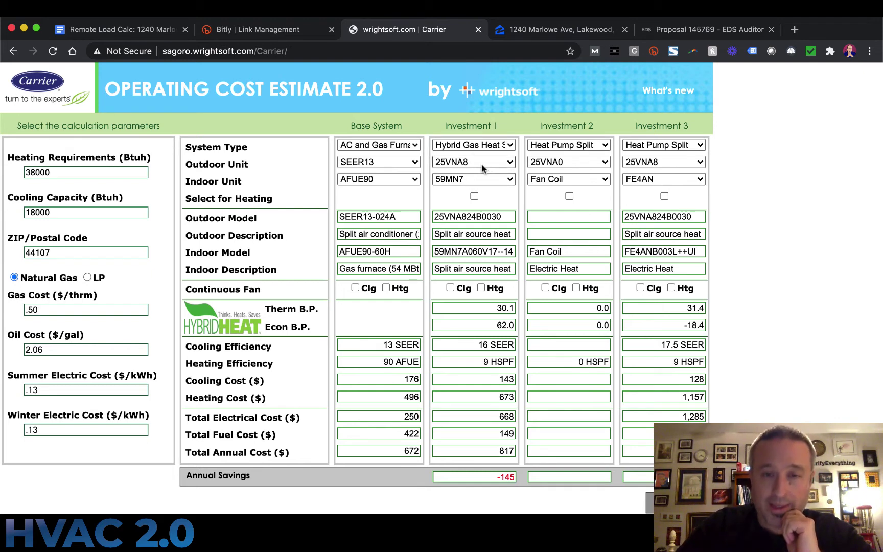
left_click(475, 196)
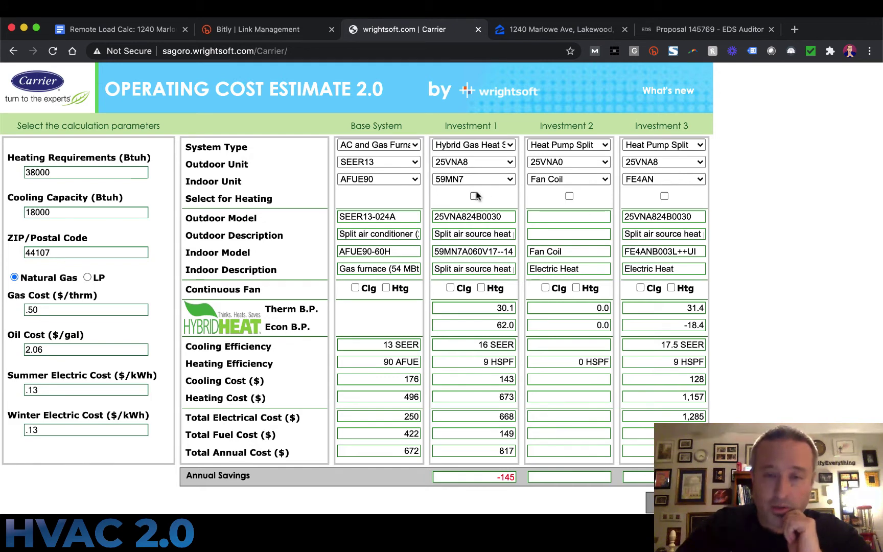
left_click(569, 197)
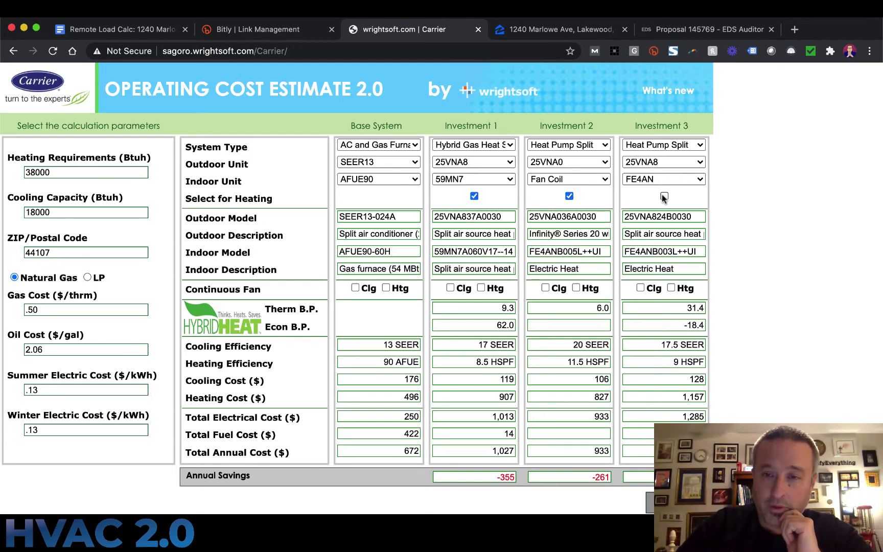
left_click(664, 197)
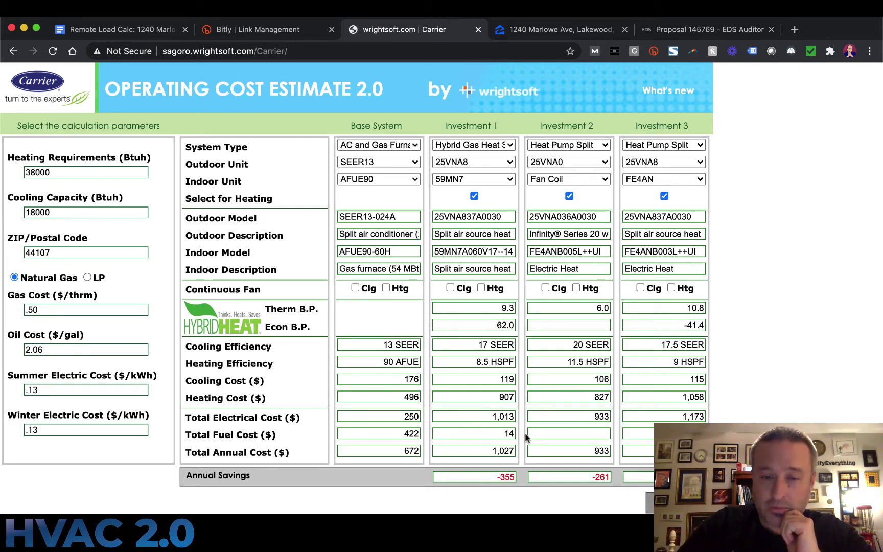
left_click(473, 197)
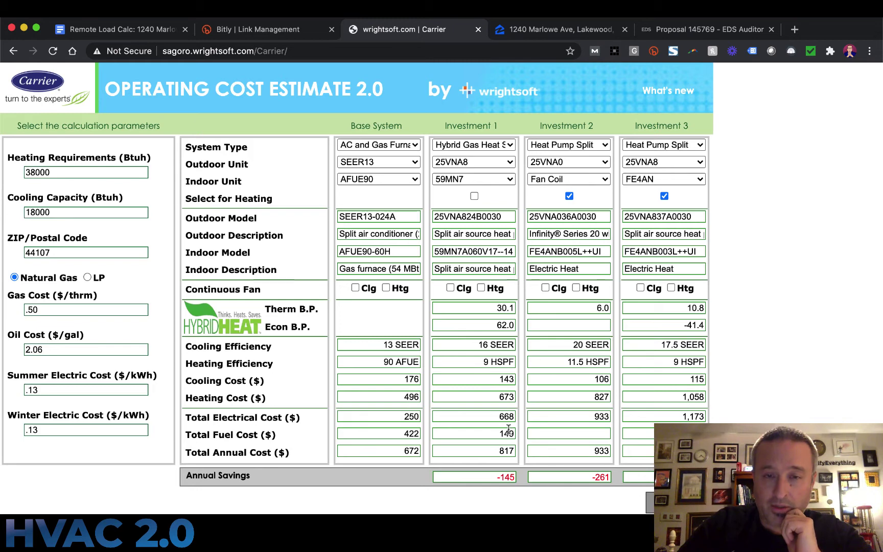
left_click(474, 197)
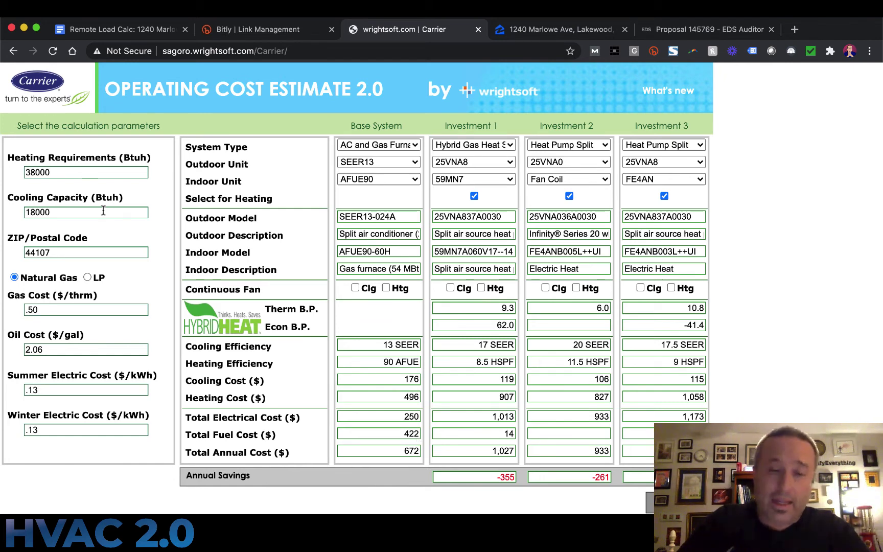
Set the heating requirements to 60000 Btuh
double_click(52, 172)
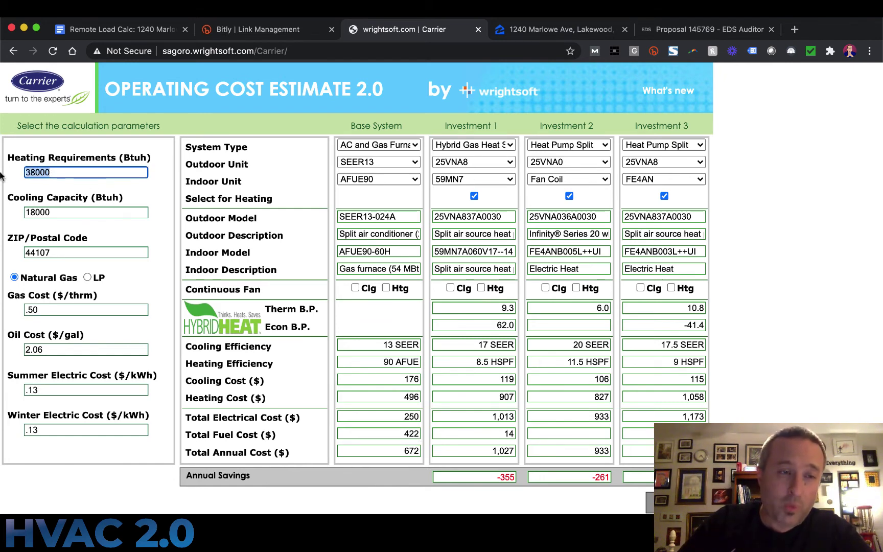
type("6000")
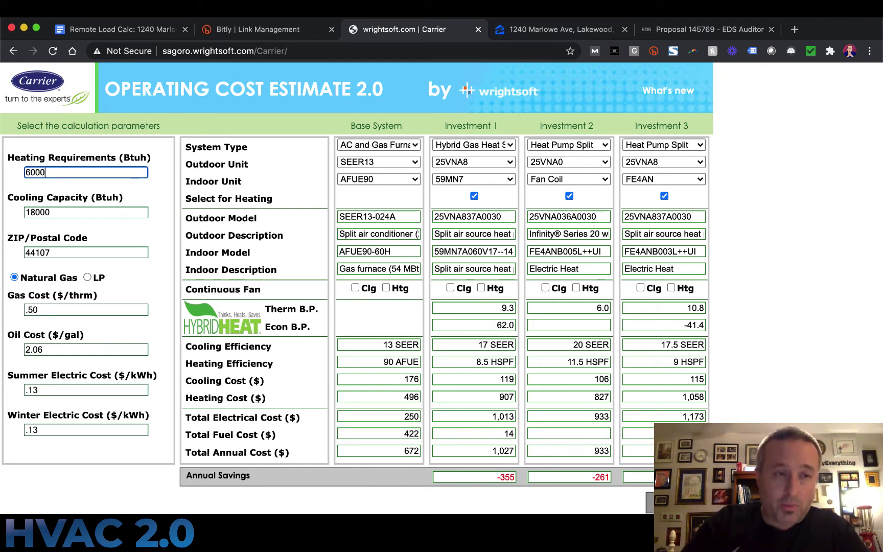
type("0")
key("Tab")
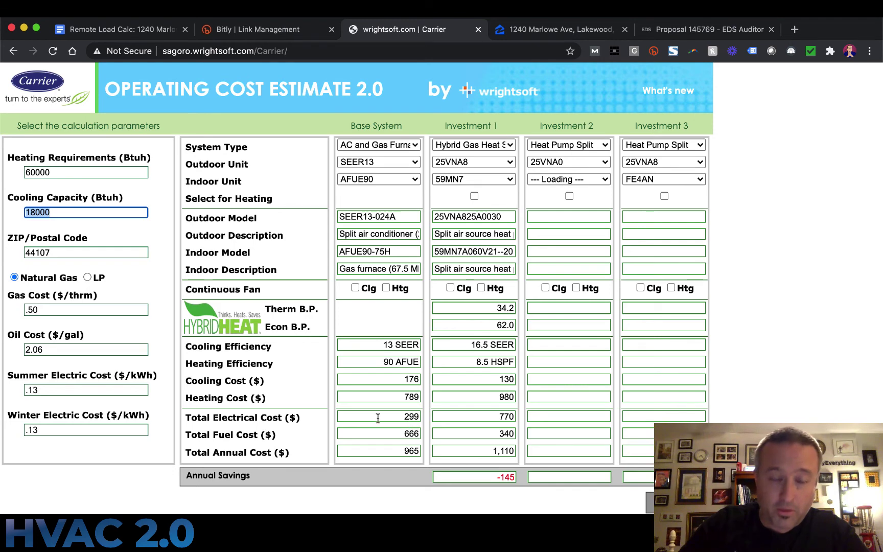
Set the heating requirements to 65000 Btuh and the cooling capacity to 30000 Btuh
double_click(59, 171)
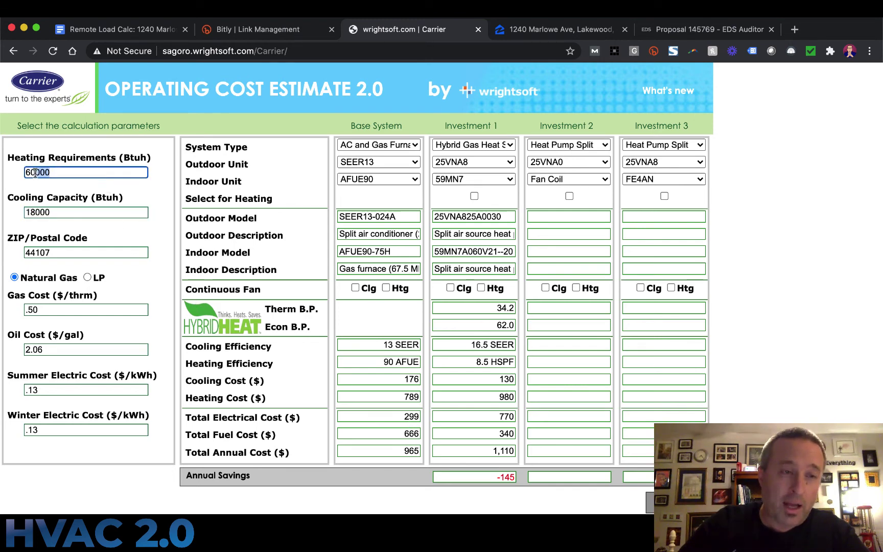
type("65")
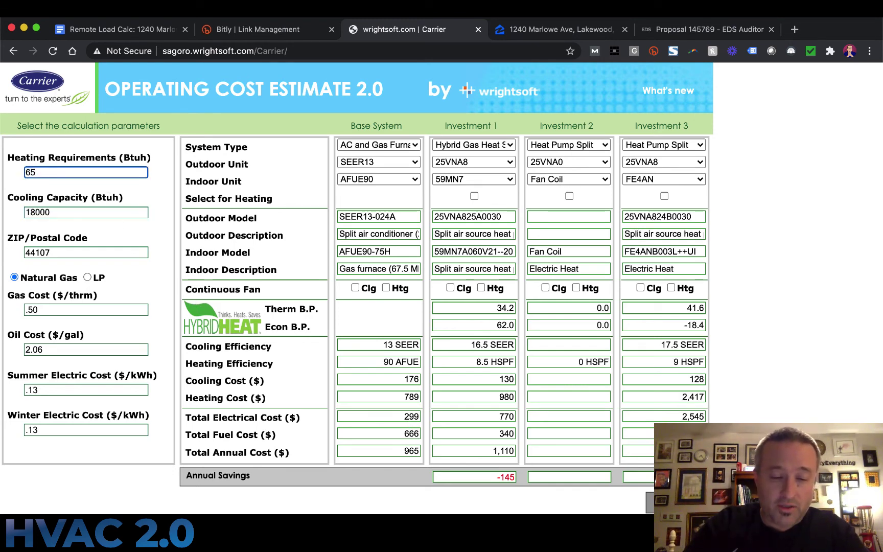
key("Tab")
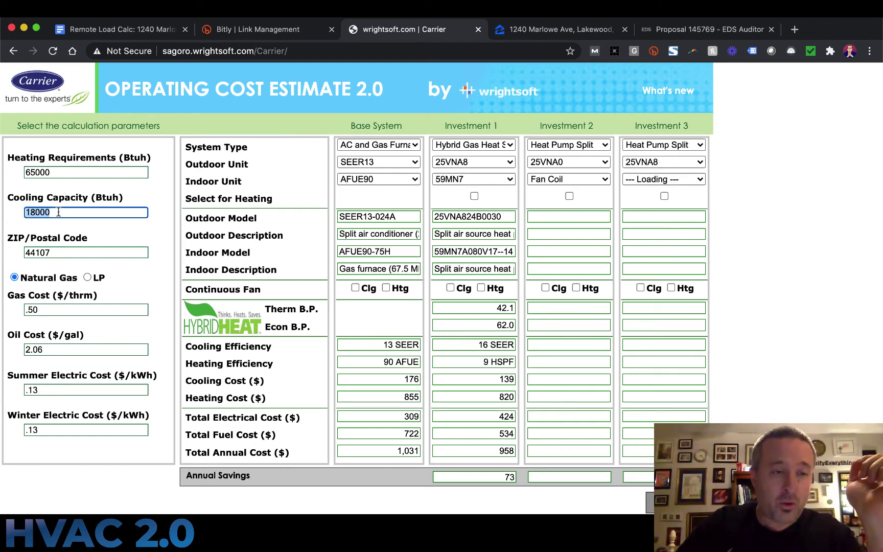
type("3")
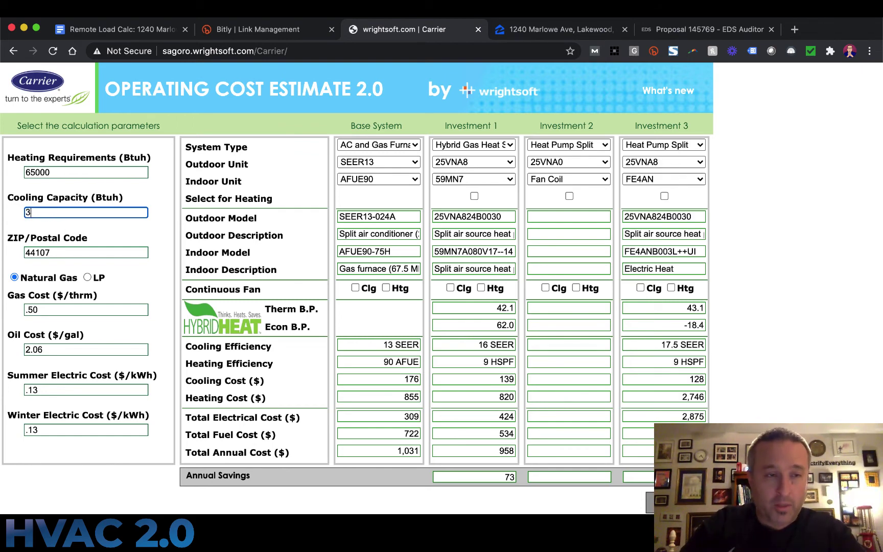
type("0000")
key("Tab")
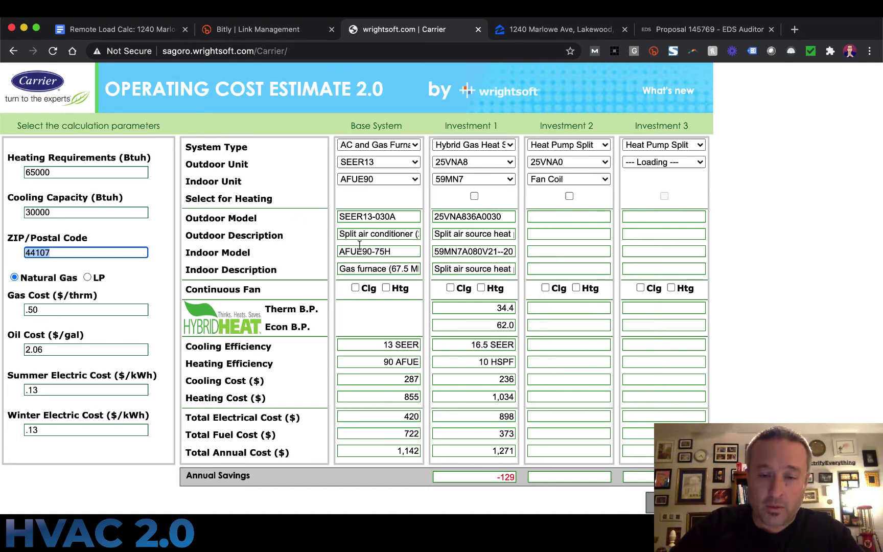
Enable the Select for Heating option again for the Investment 1, 2 and 3 systems
left_click(474, 197)
left_click(569, 196)
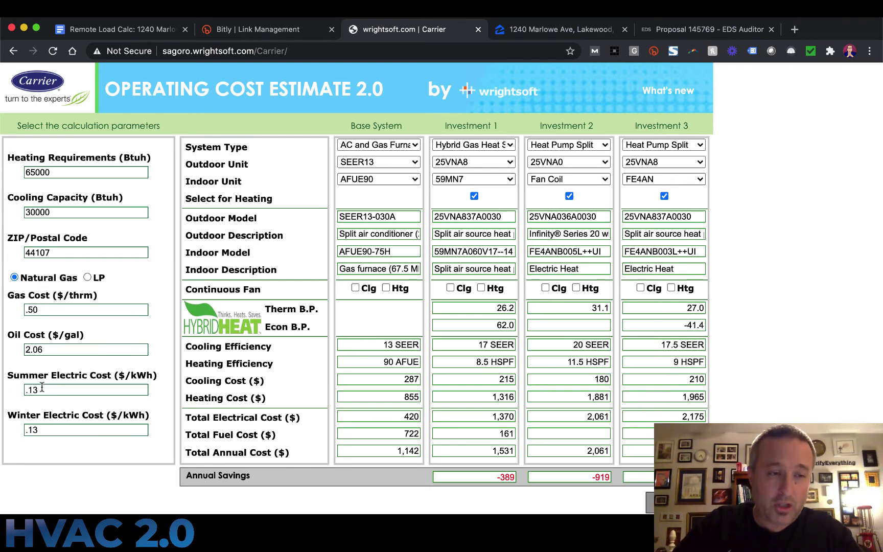
Set both the summer and winter electric costs to .08 $/kWh
left_click_drag(41, 387, 15, 392)
type(".08")
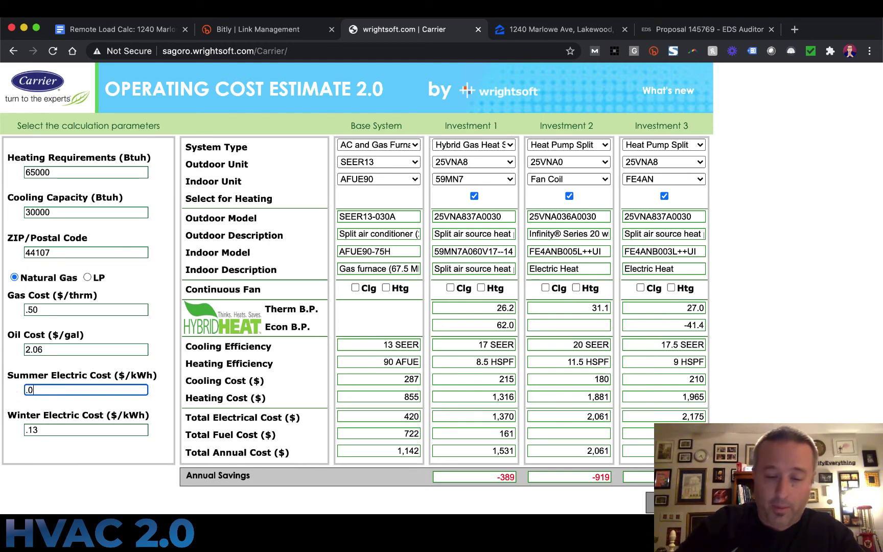
key("Tab")
type(".08")
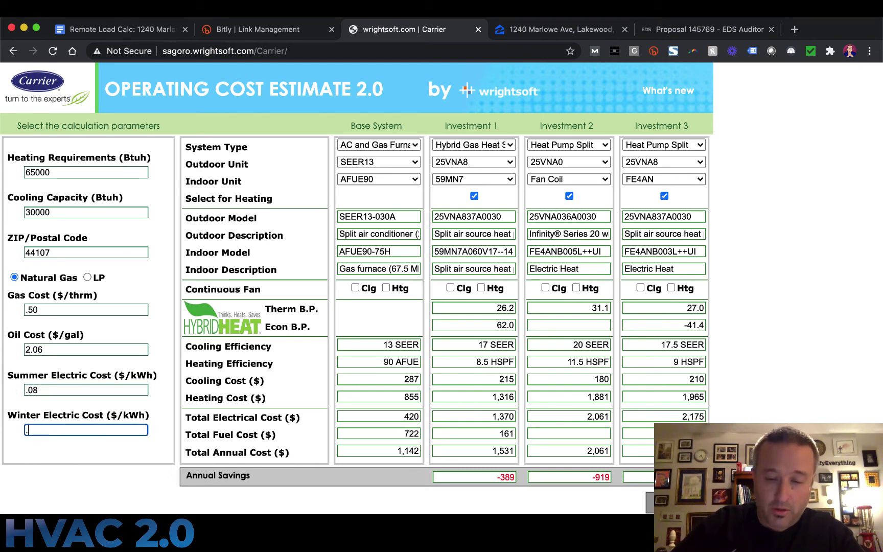
key("Tab")
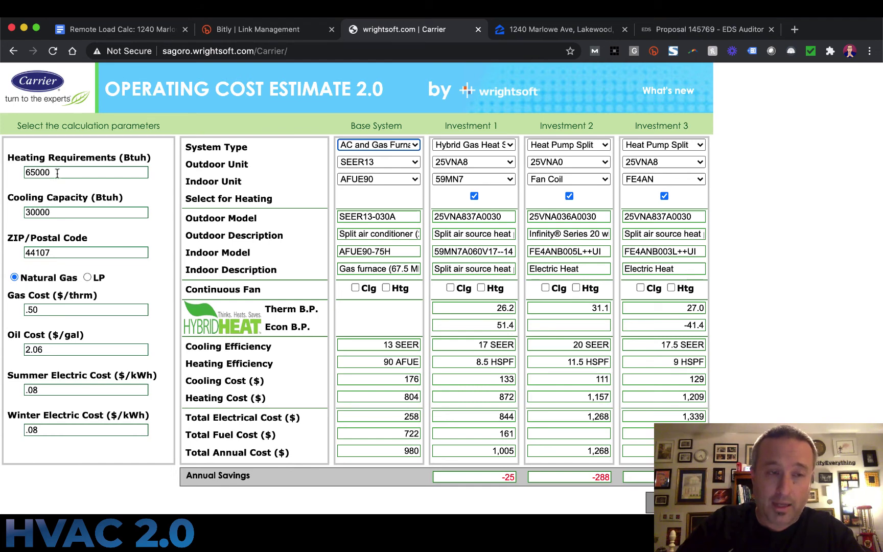
Set the heating requirements to 38000 Btuh and enable Select for Heating again for the Investment 1, 2 and 3 systems
left_click_drag(57, 174, 10, 177)
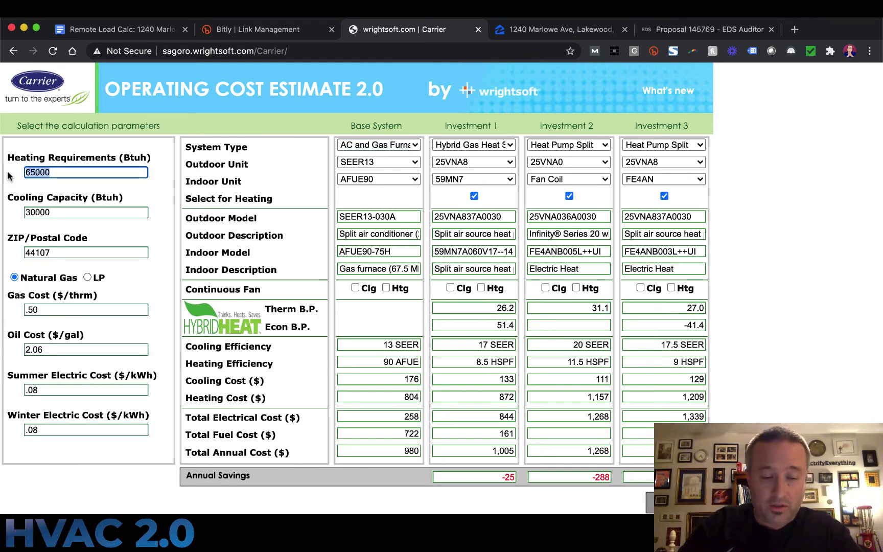
type("38000")
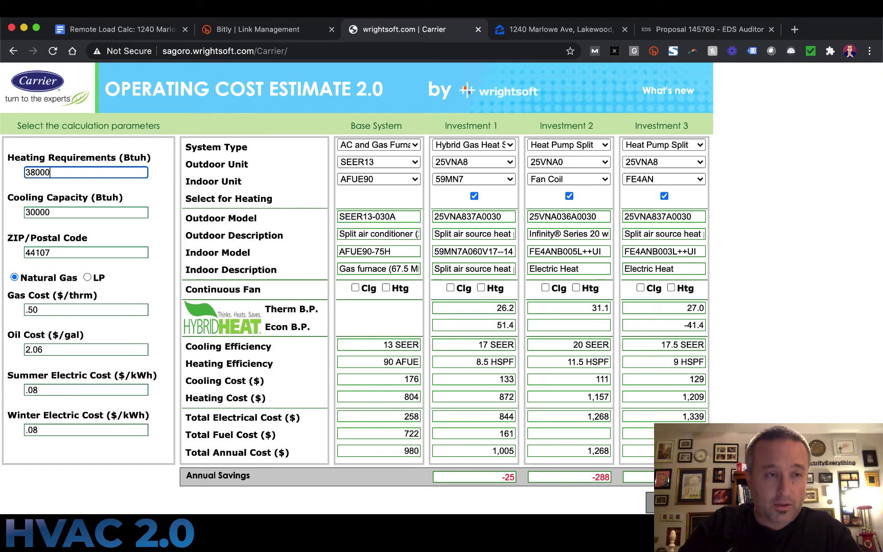
key("Tab")
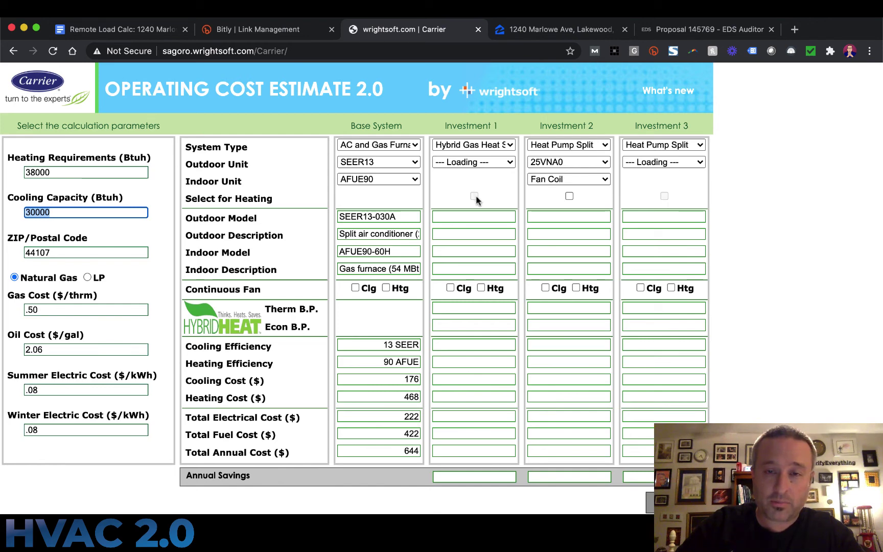
left_click(569, 196)
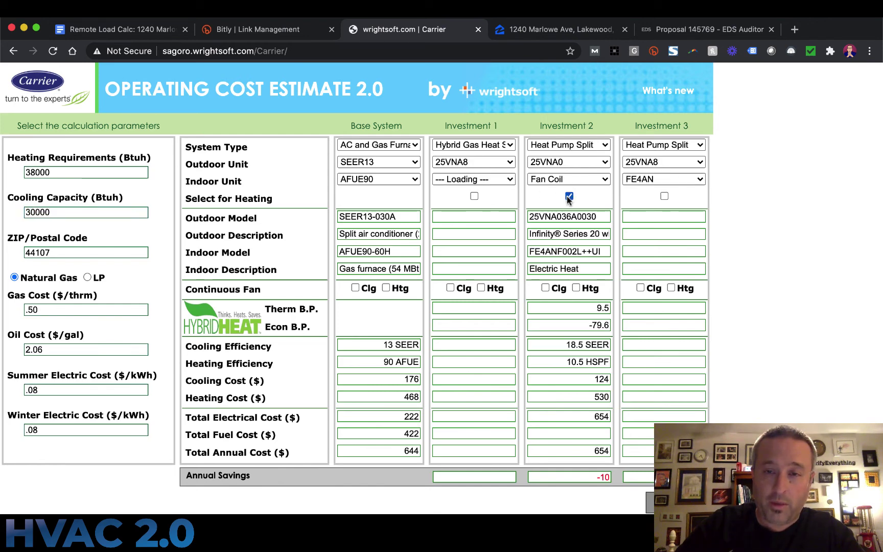
left_click(475, 197)
left_click(664, 196)
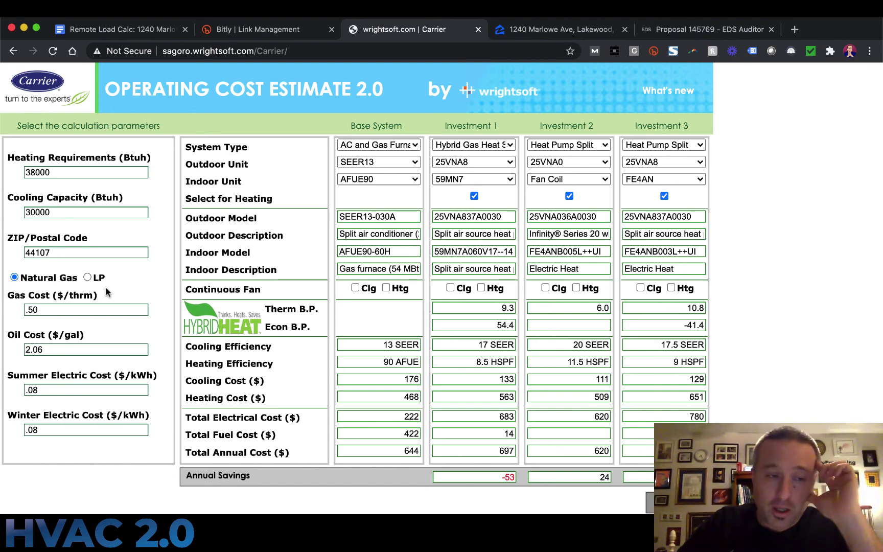
Review the usage-based heat load notes in the Google Docs document and the operating loads and fuel rates in the EDS Auditor proposal
left_click(136, 30)
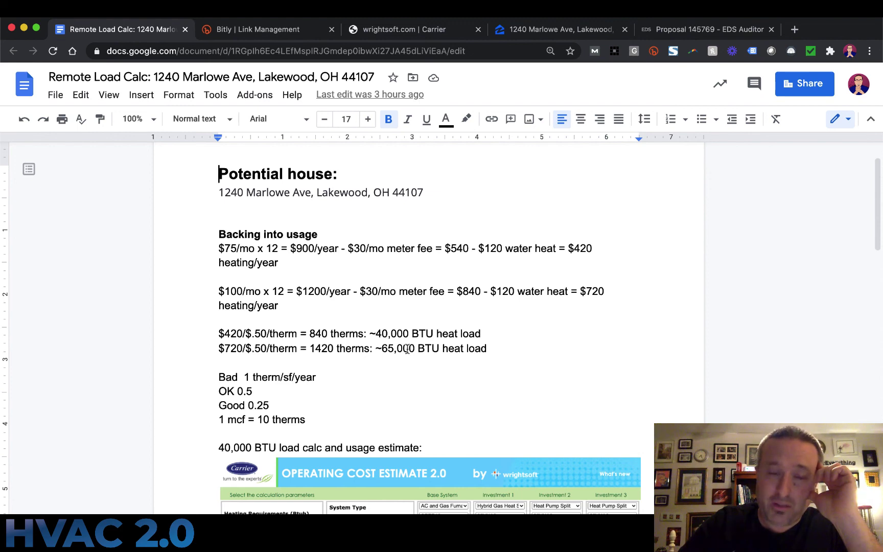
left_click(681, 31)
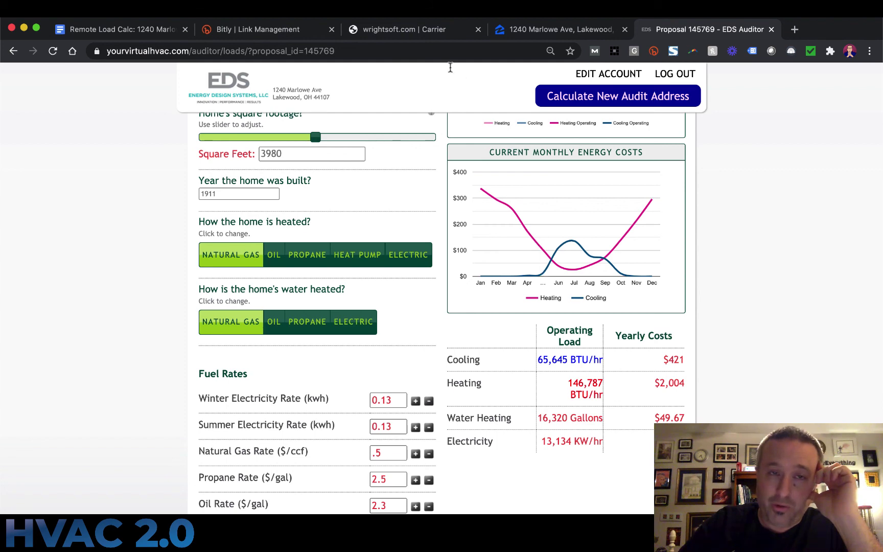
left_click(399, 28)
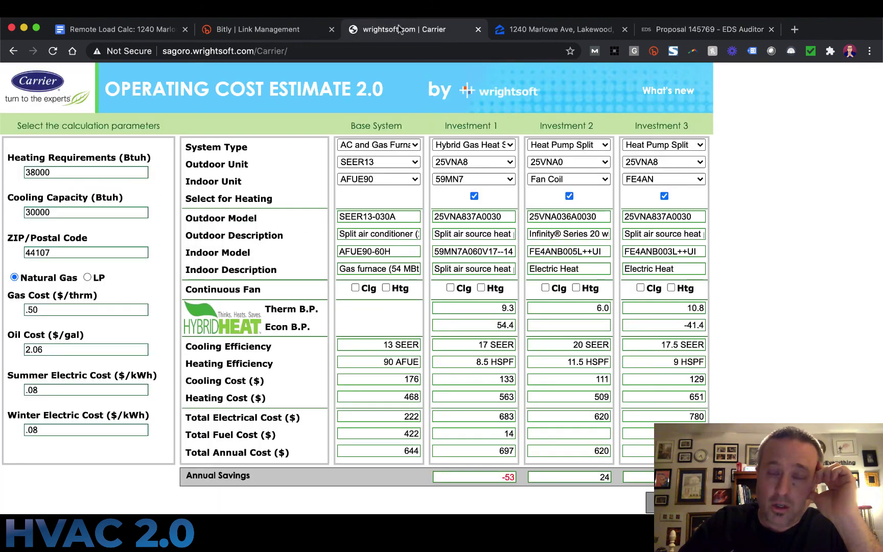
left_click(660, 30)
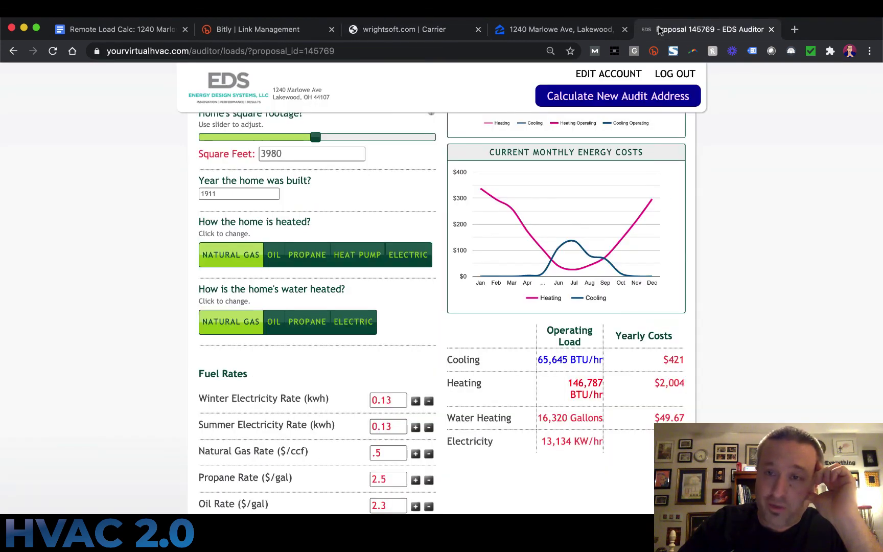
Switch to the Carrier operating cost estimate and set both the summer and winter electric costs to .13 $/kWh
left_click(388, 32)
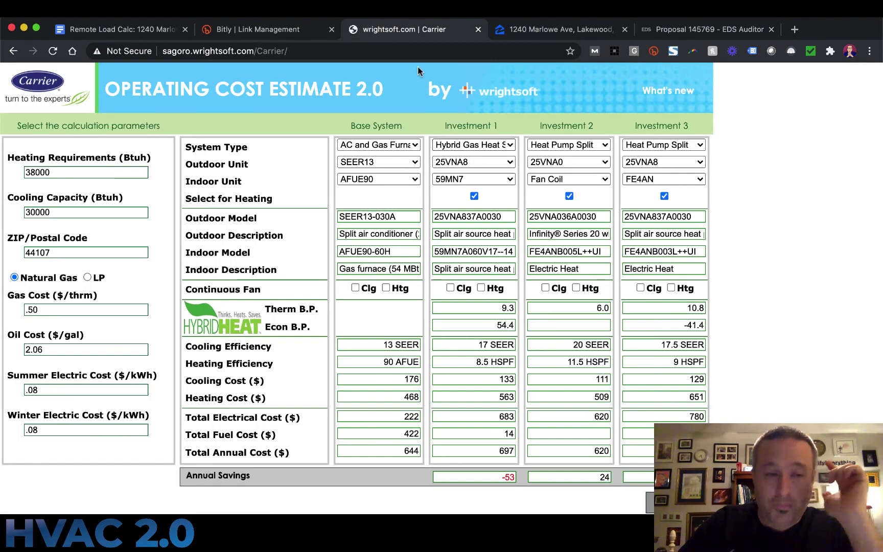
triple_click(48, 390)
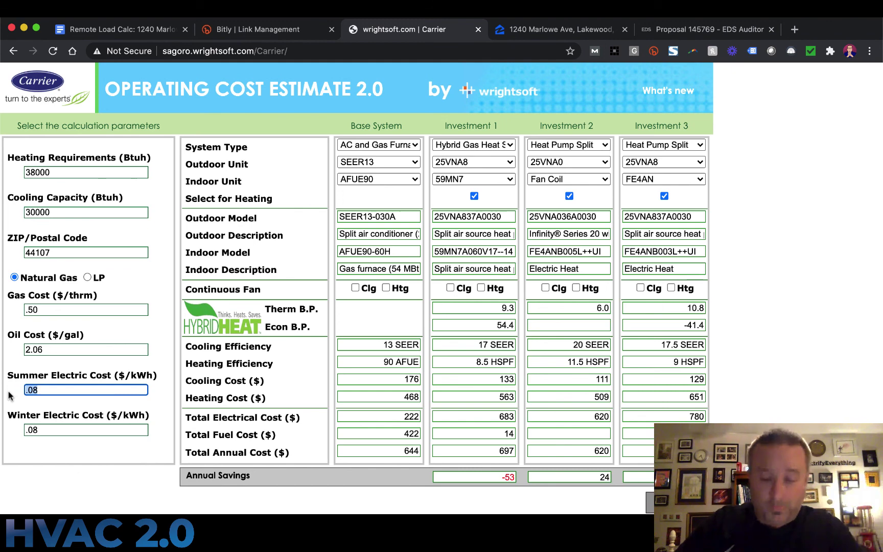
type(".13")
key("Tab")
type(".13")
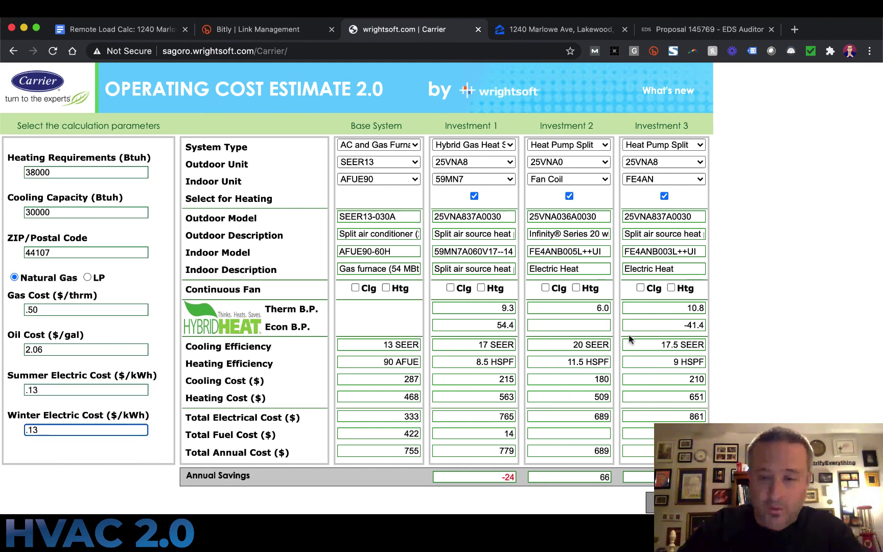
left_click(765, 278)
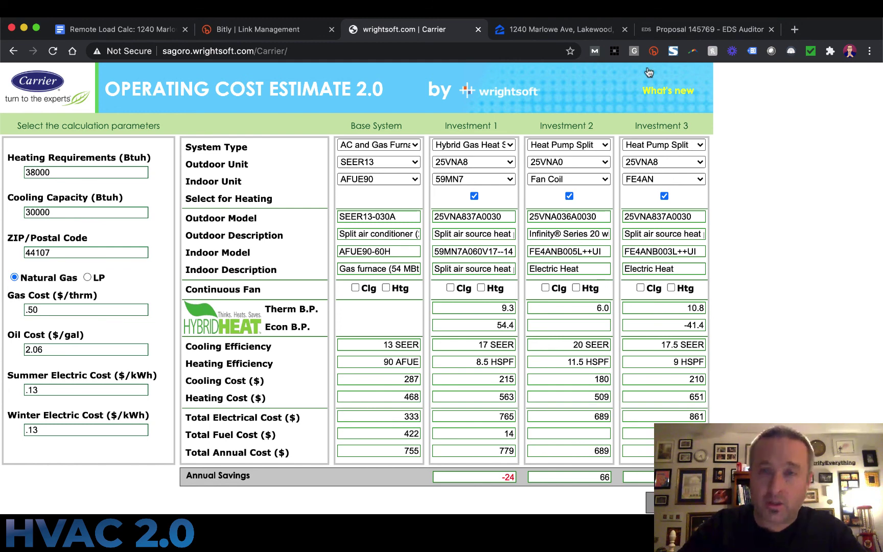
View the basement furnace photo in the Zillow listing and return to the remote load calculation document in Google Docs
left_click(551, 33)
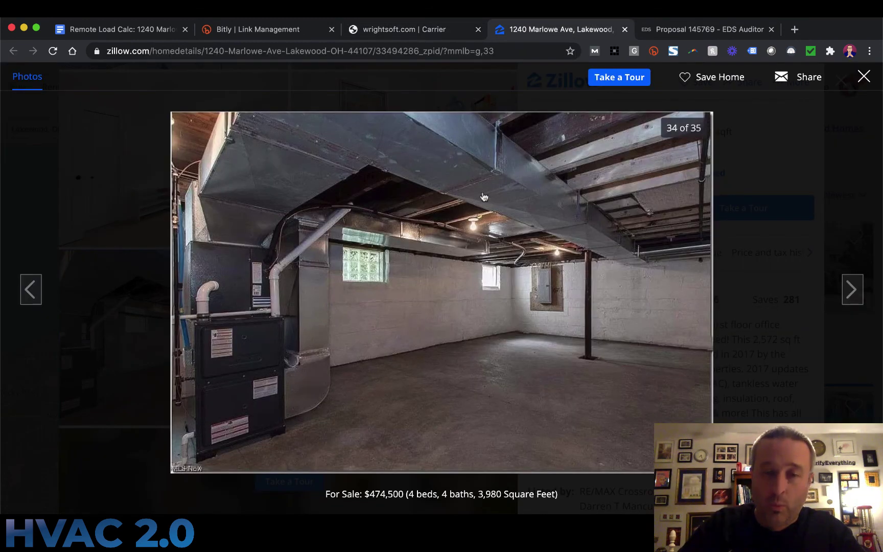
left_click(109, 31)
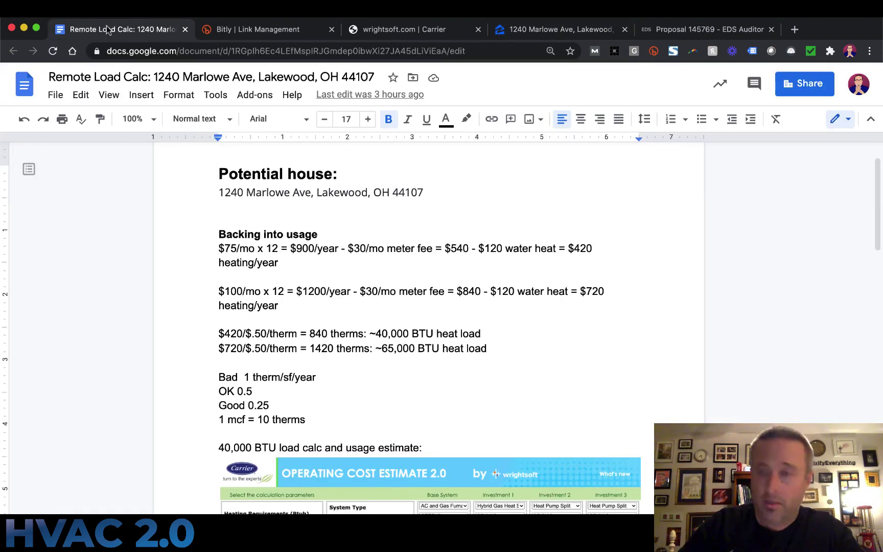